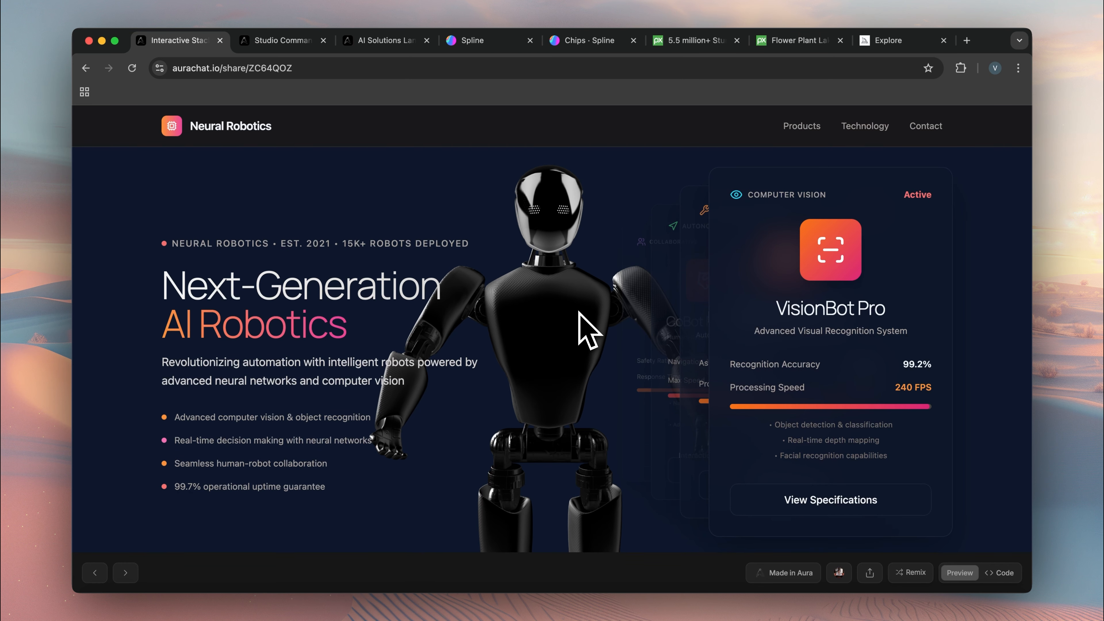
Step: Examine the animated background and content sections of the example studio command center page
click(270, 46)
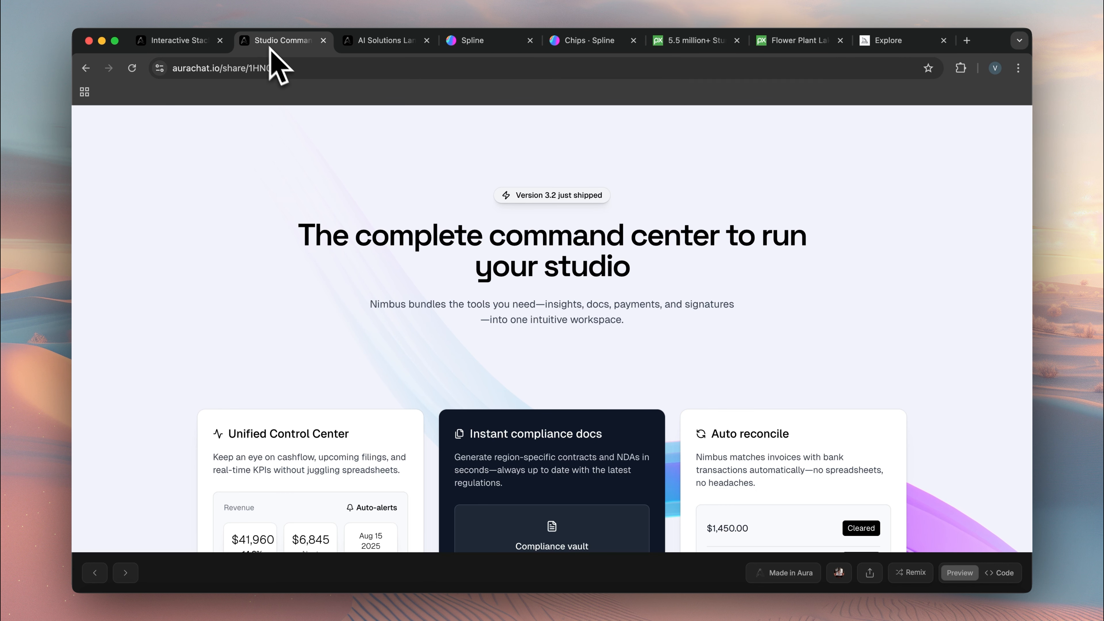
scroll(930, 398, down, 3)
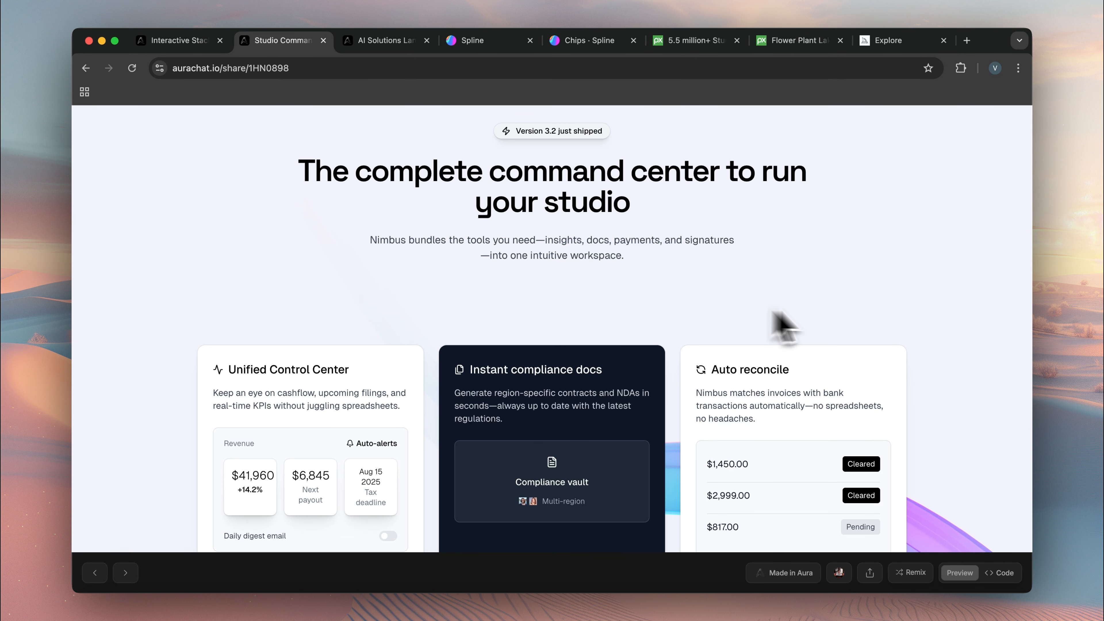
scroll(976, 360, down, 15)
scroll(976, 363, up, 20)
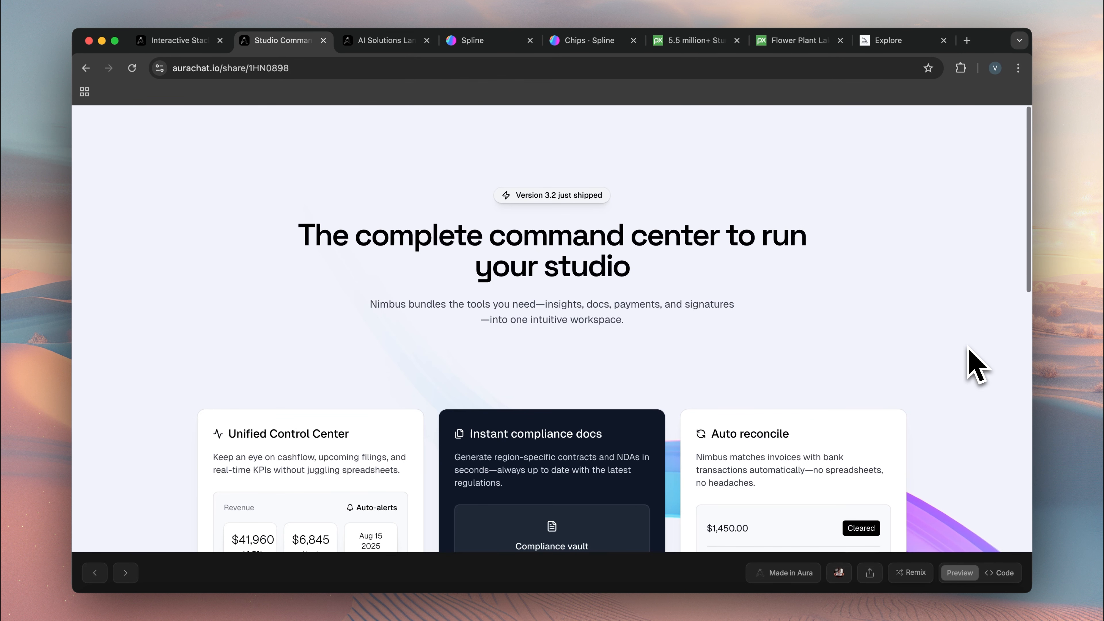
Step: Open the AI Solutions landing page project and review its hero and Our Solutions sections
key(ctrl+Tab)
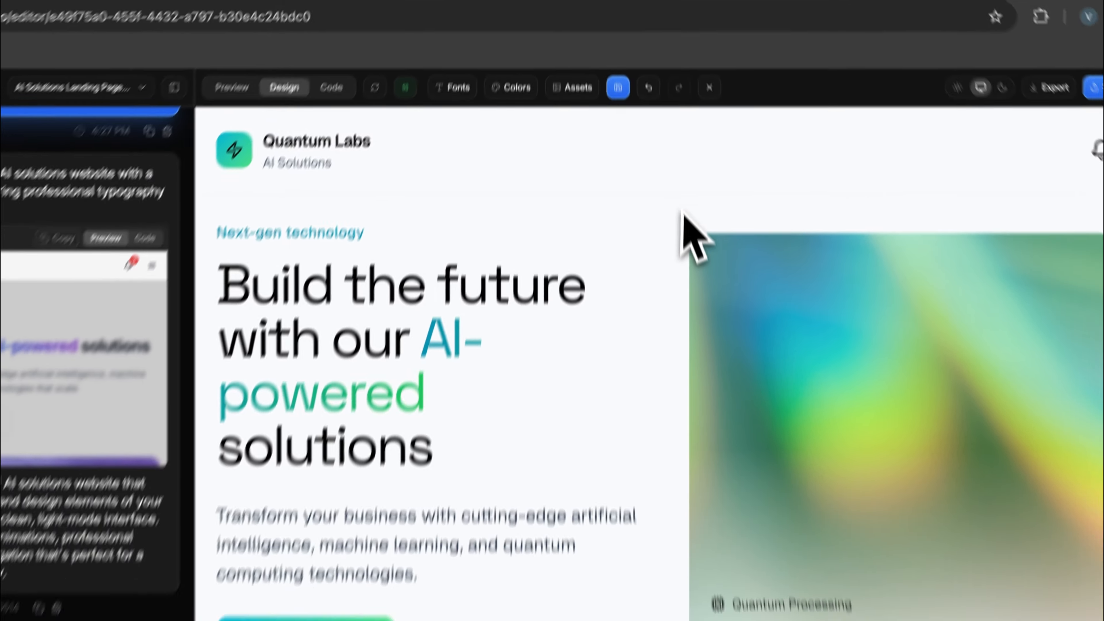
scroll(677, 148, down, 10)
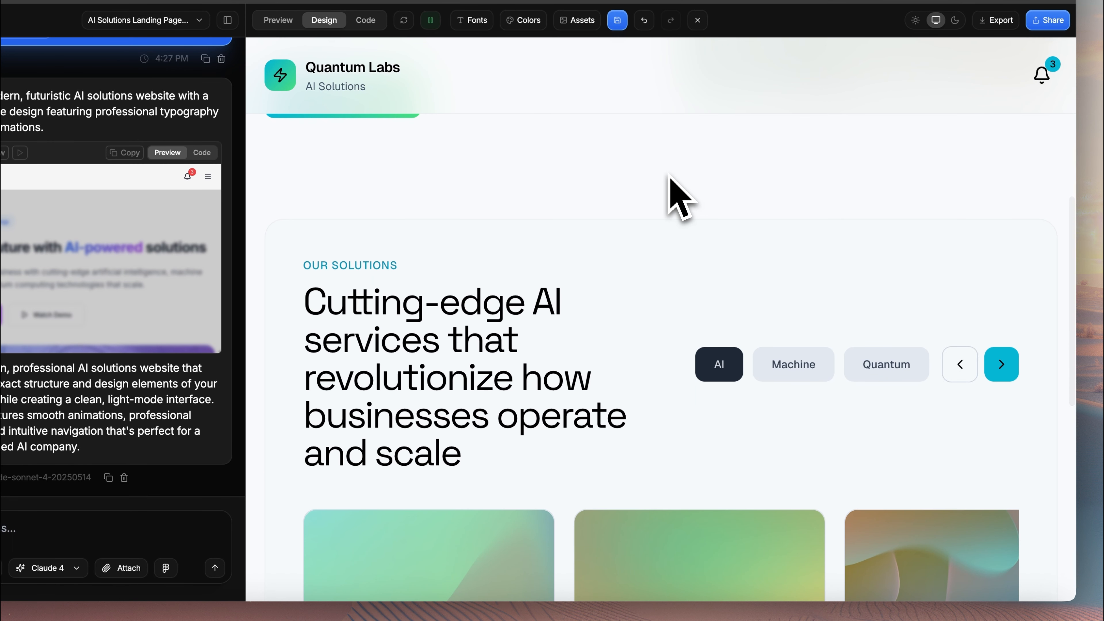
scroll(523, 143, down, 2)
scroll(666, 197, up, 12)
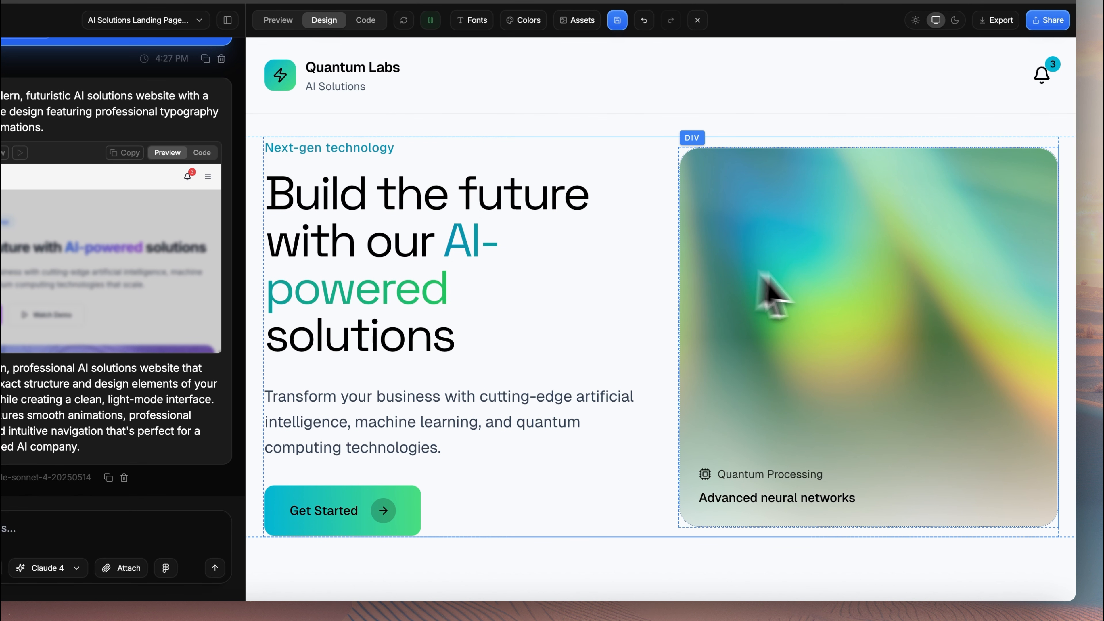
scroll(667, 330, down, 10)
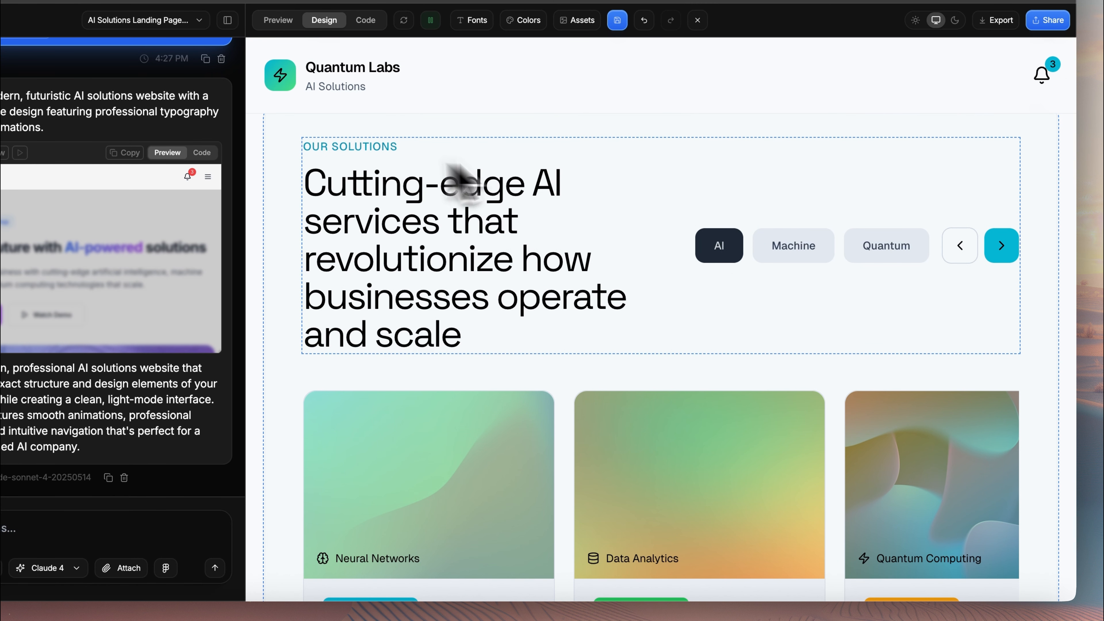
scroll(825, 201, up, 10)
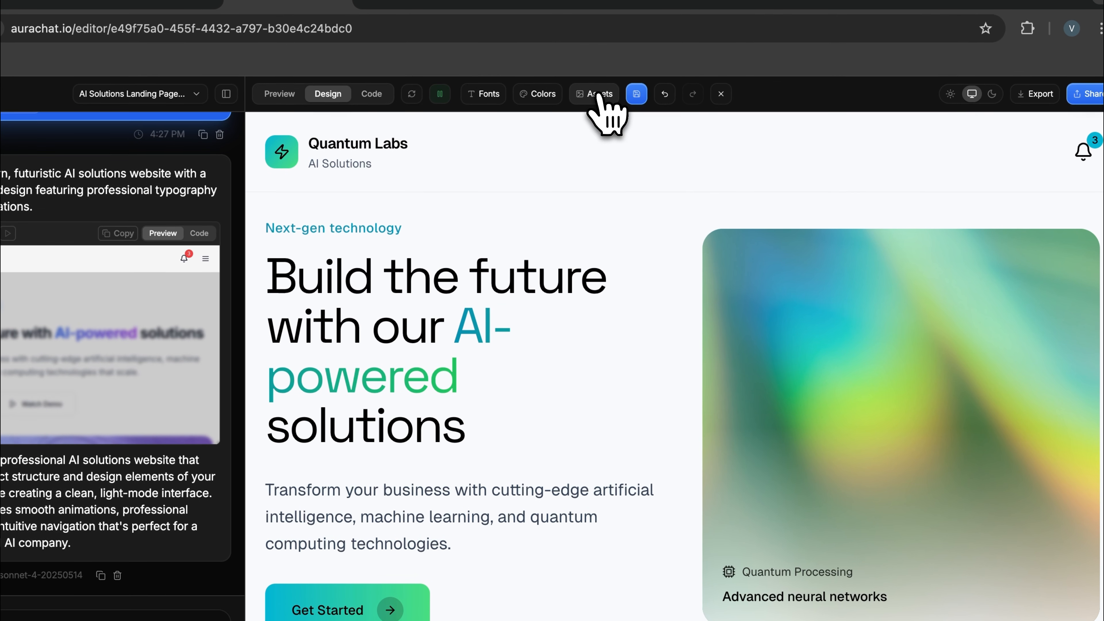
Step: Show all Spline background presets and apply the one with radial multicolored lines to the page
click(577, 21)
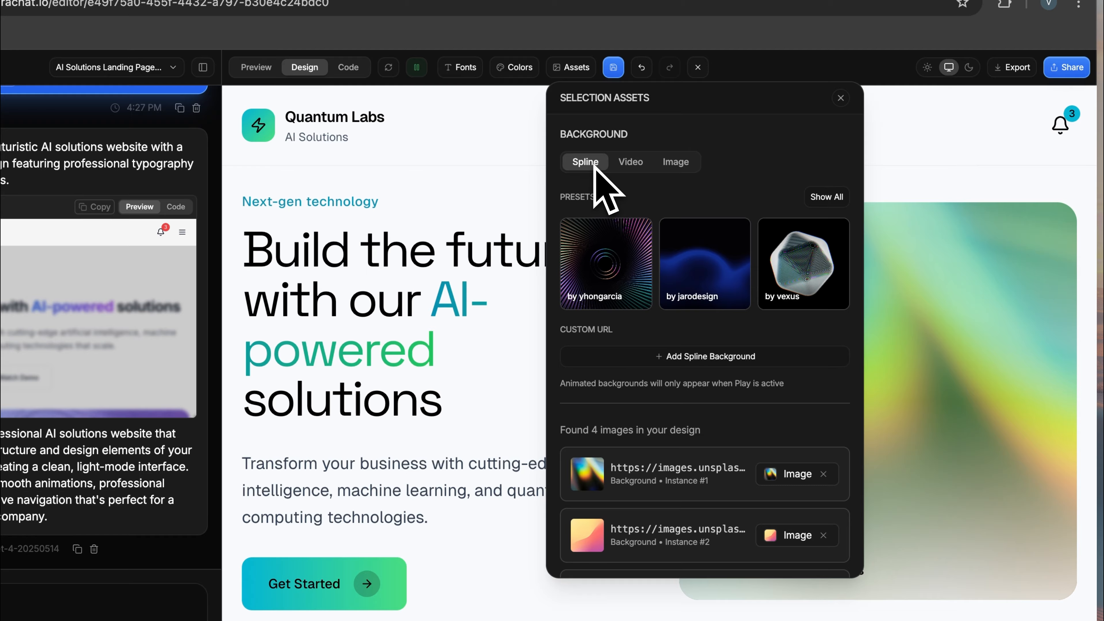
click(827, 197)
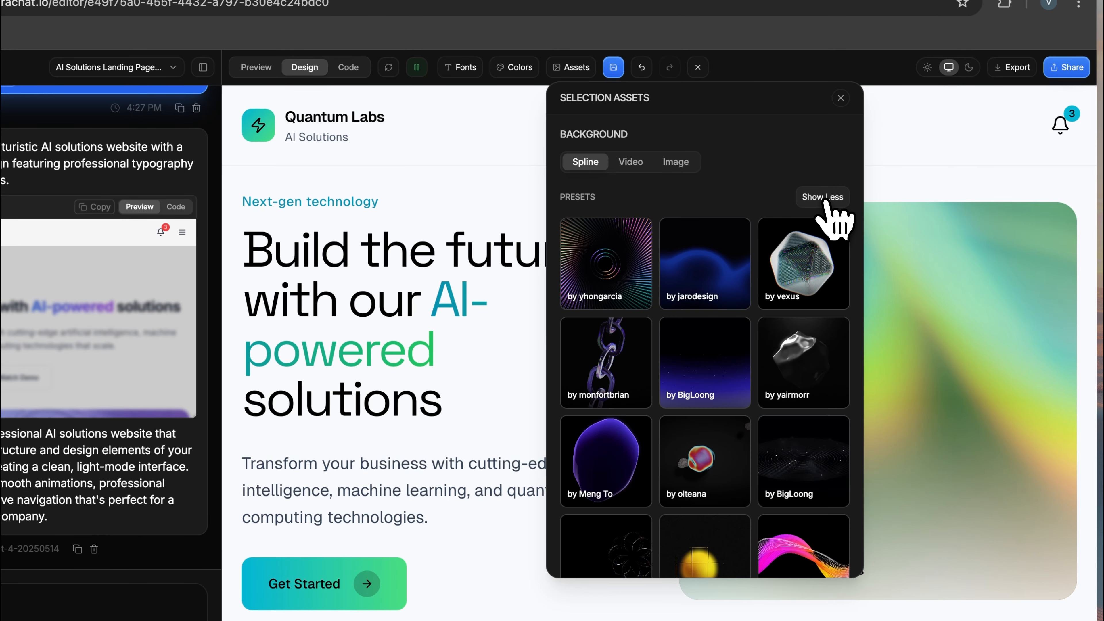
scroll(766, 383, down, 6)
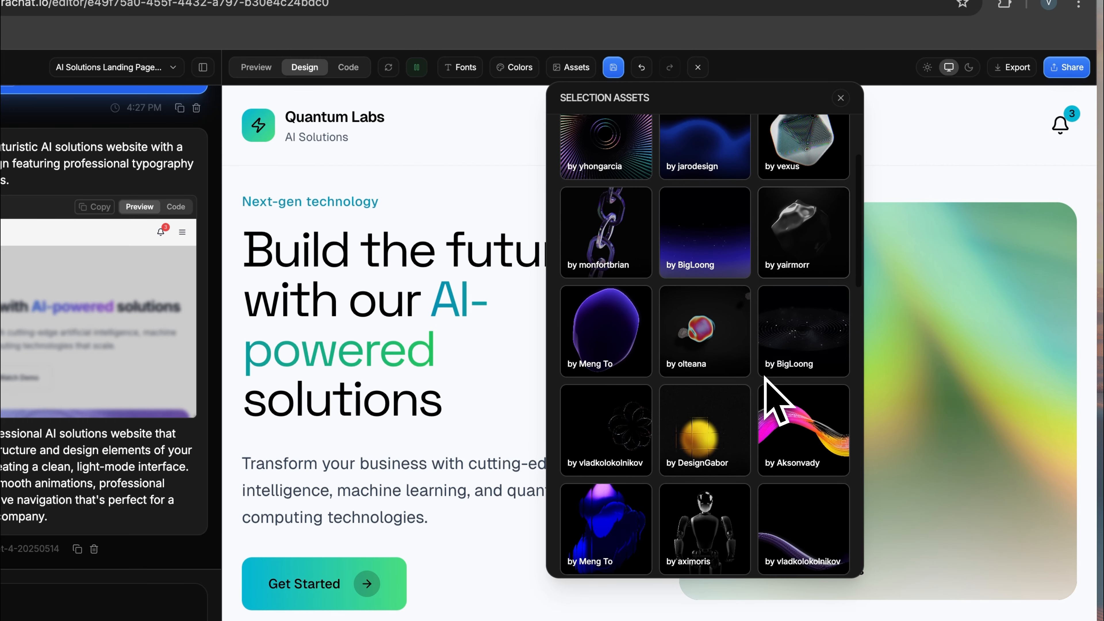
scroll(765, 377, down, 12)
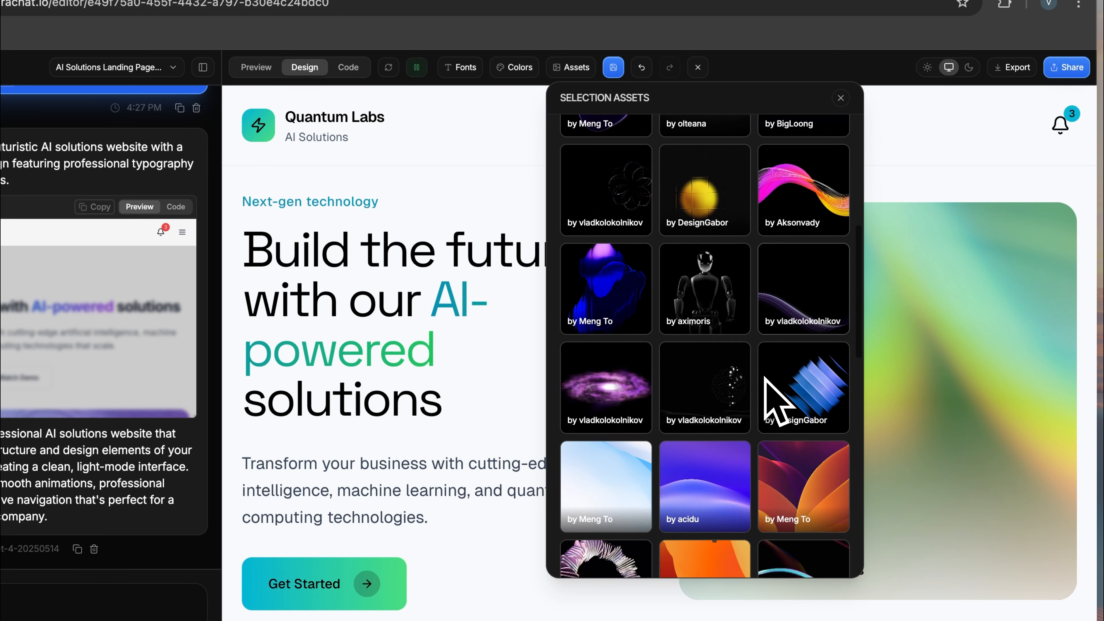
scroll(739, 340, down, 2)
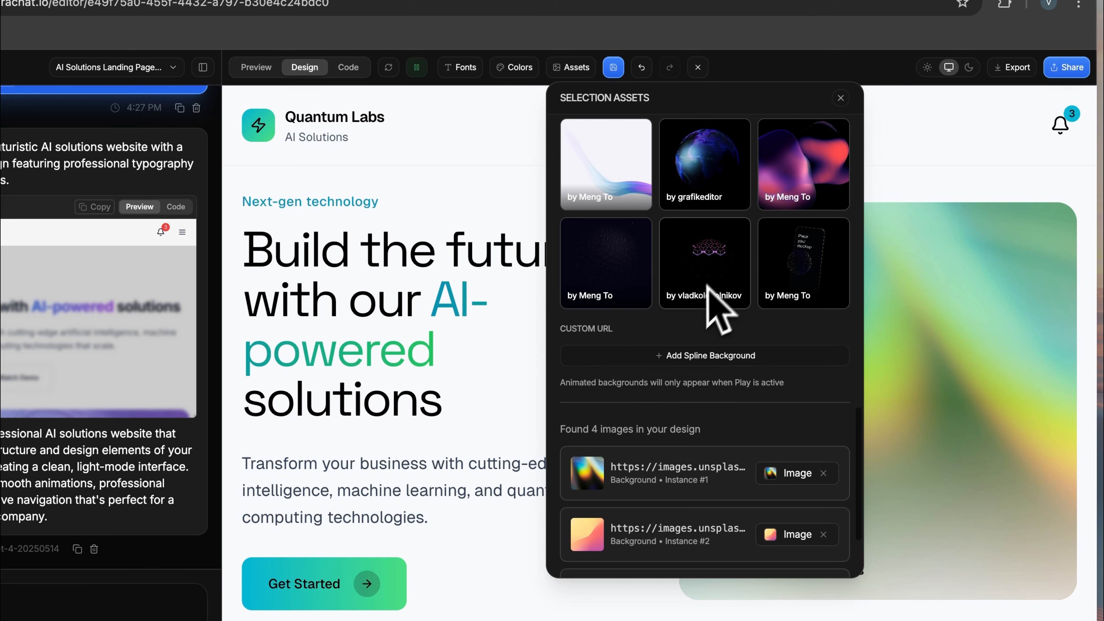
scroll(703, 249, up, 10)
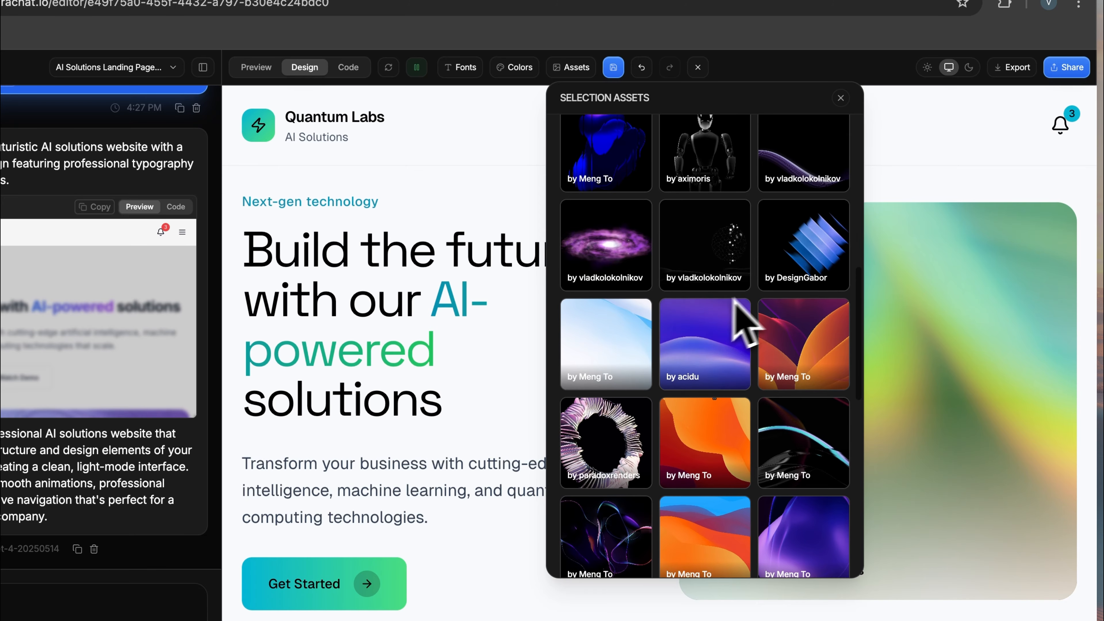
scroll(718, 272, up, 8)
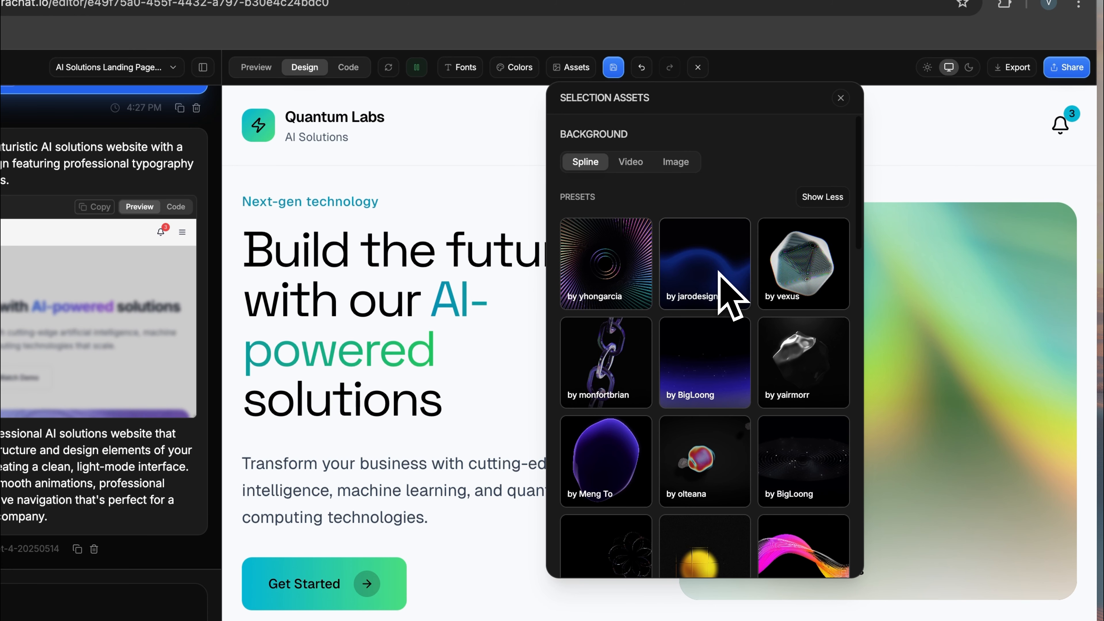
click(619, 268)
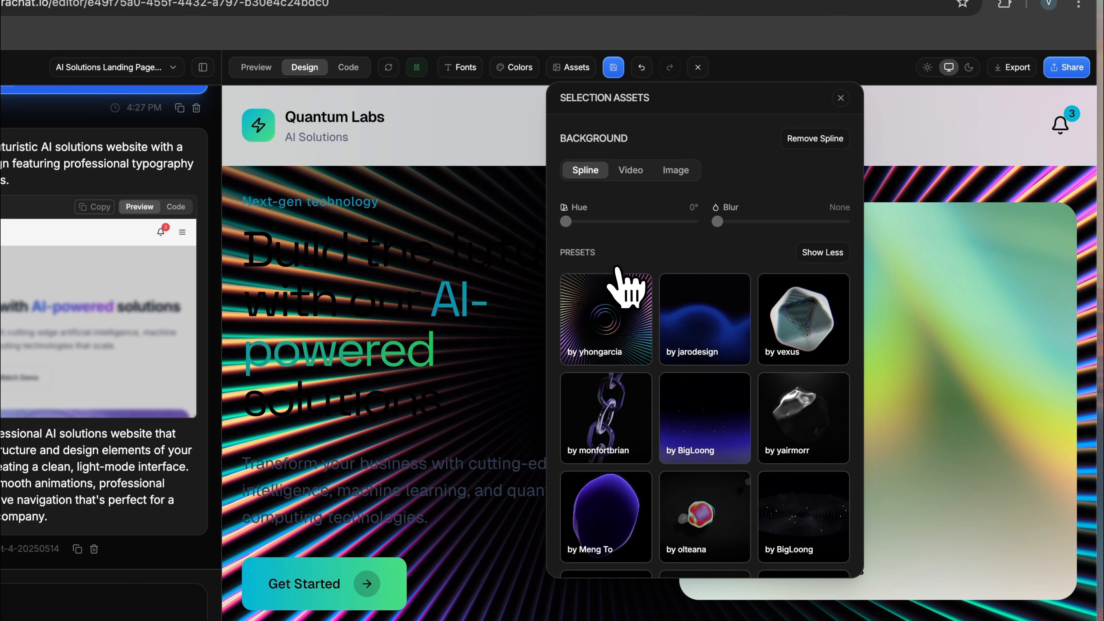
Step: Apply the dark blue wave Spline preset as the page background and check it along the page
click(722, 329)
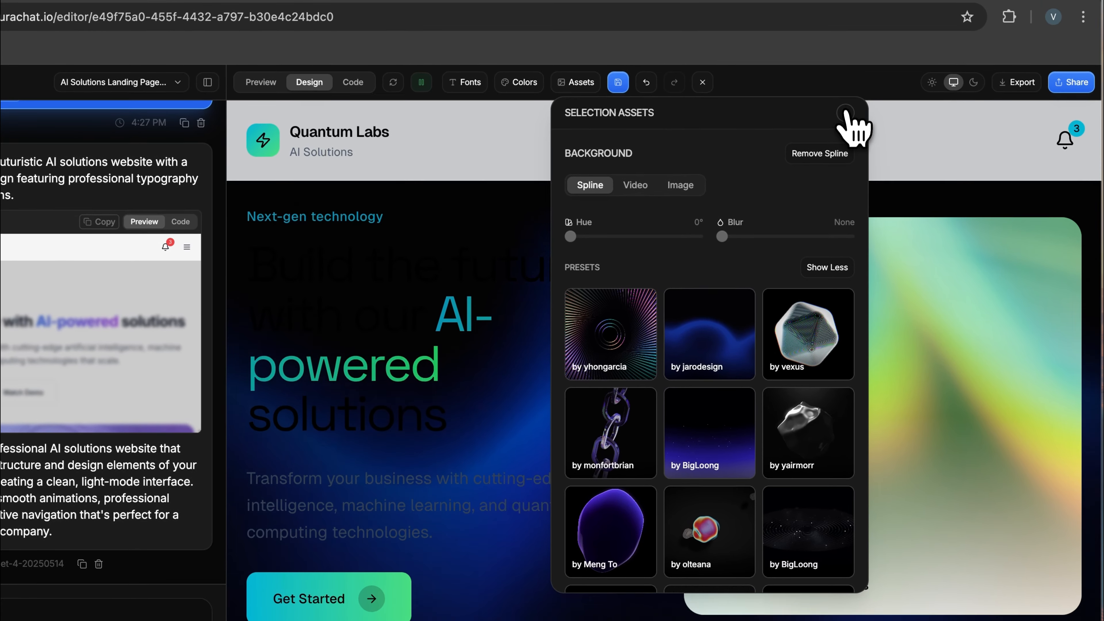
click(841, 97)
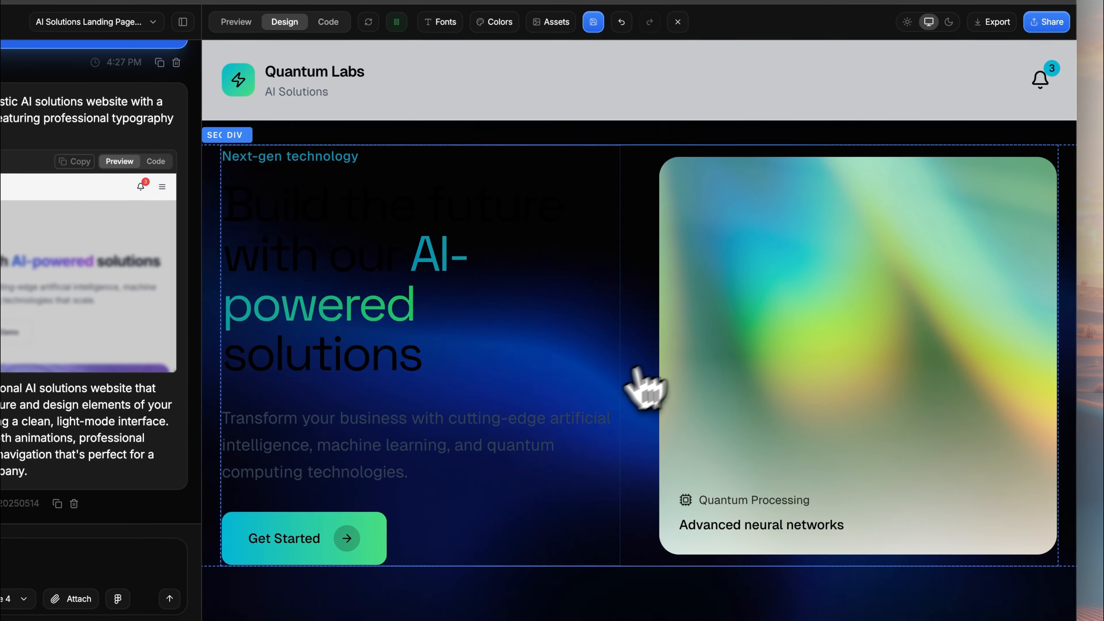
scroll(621, 413, down, 6)
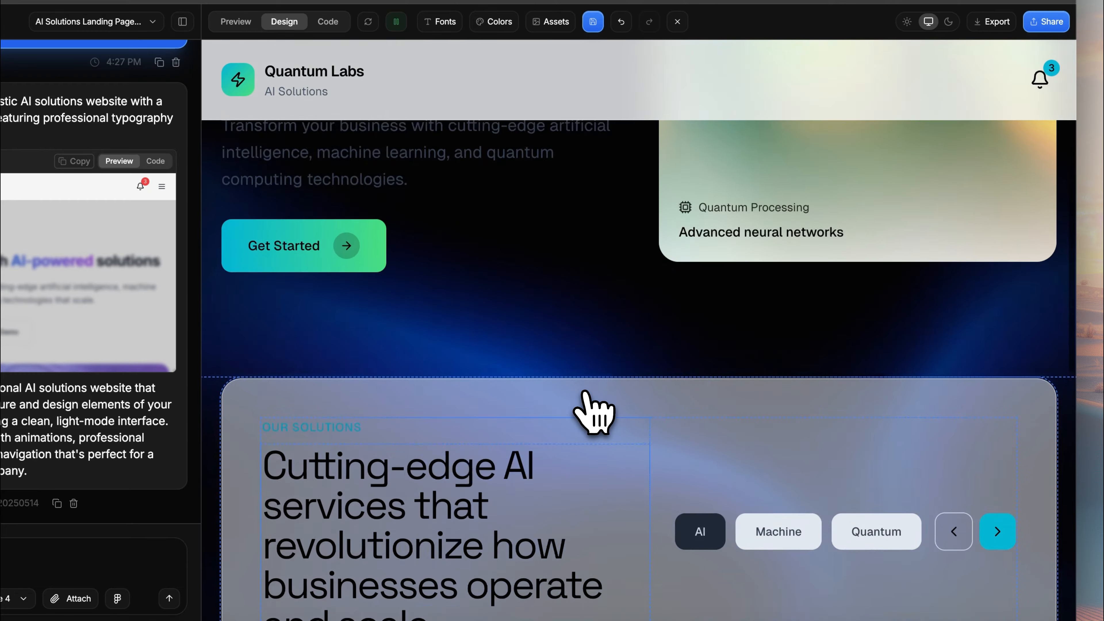
scroll(585, 392, up, 6)
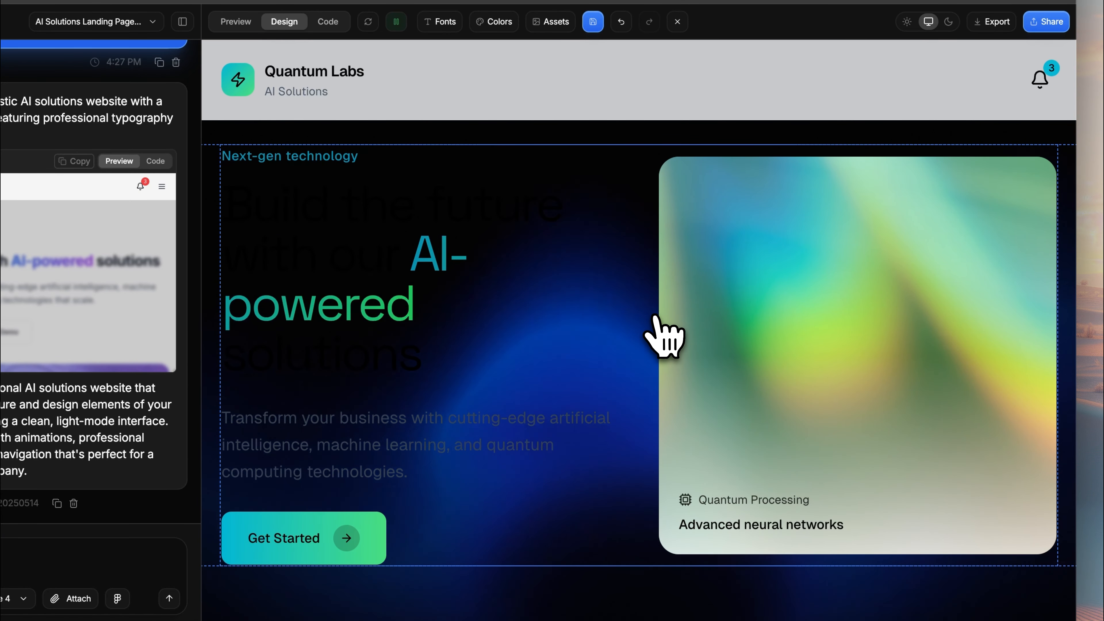
Step: Switch the page's color mode to Dark and check the hero, solutions and footer sections
click(499, 25)
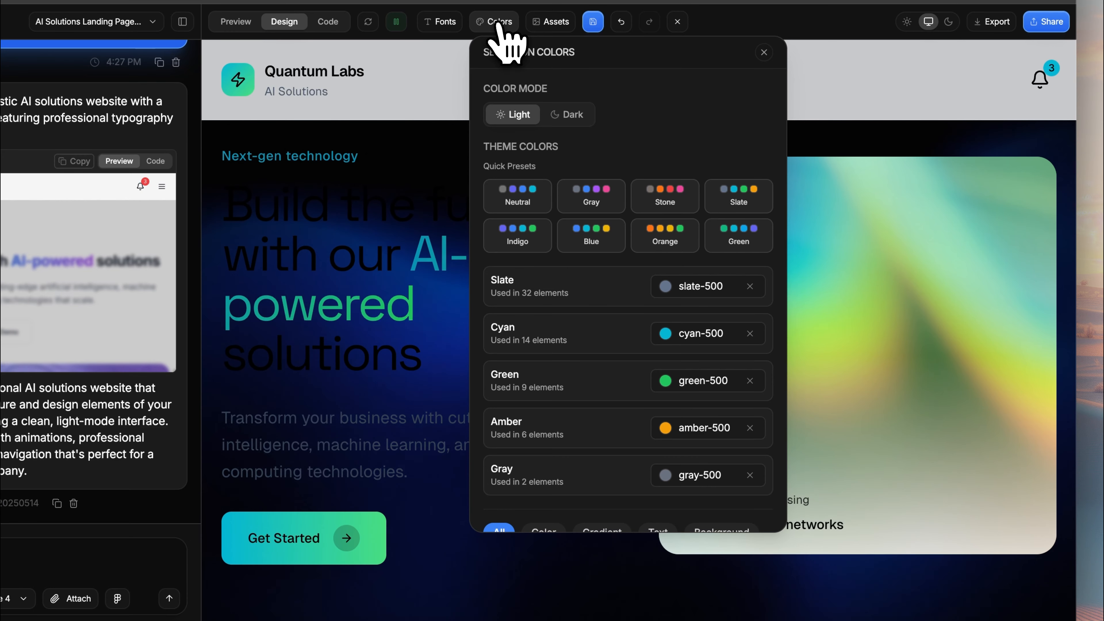
click(583, 122)
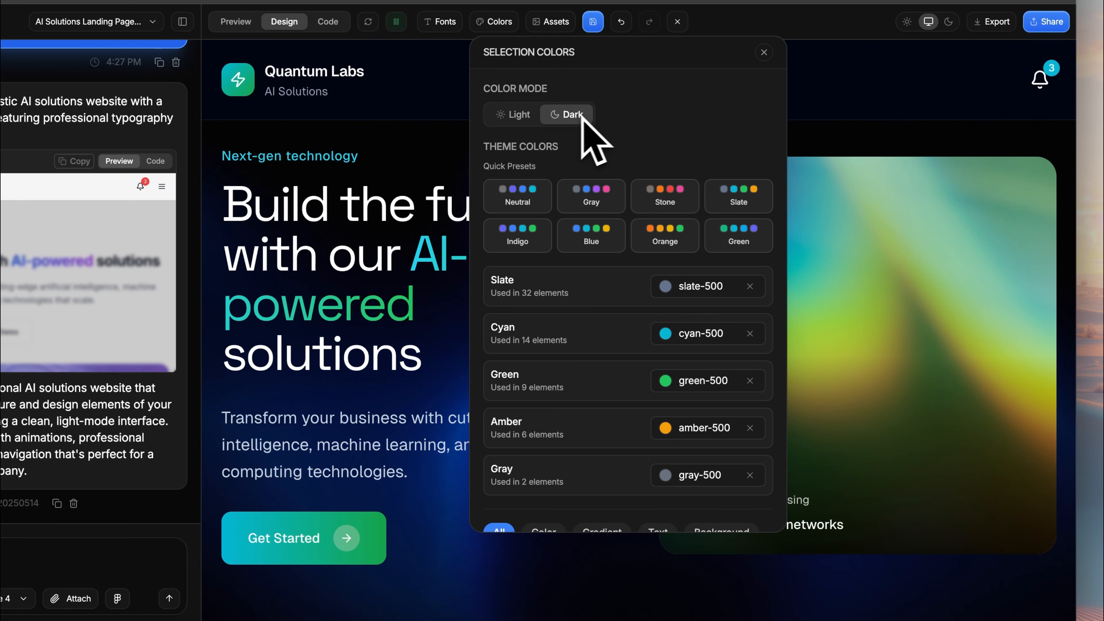
click(764, 52)
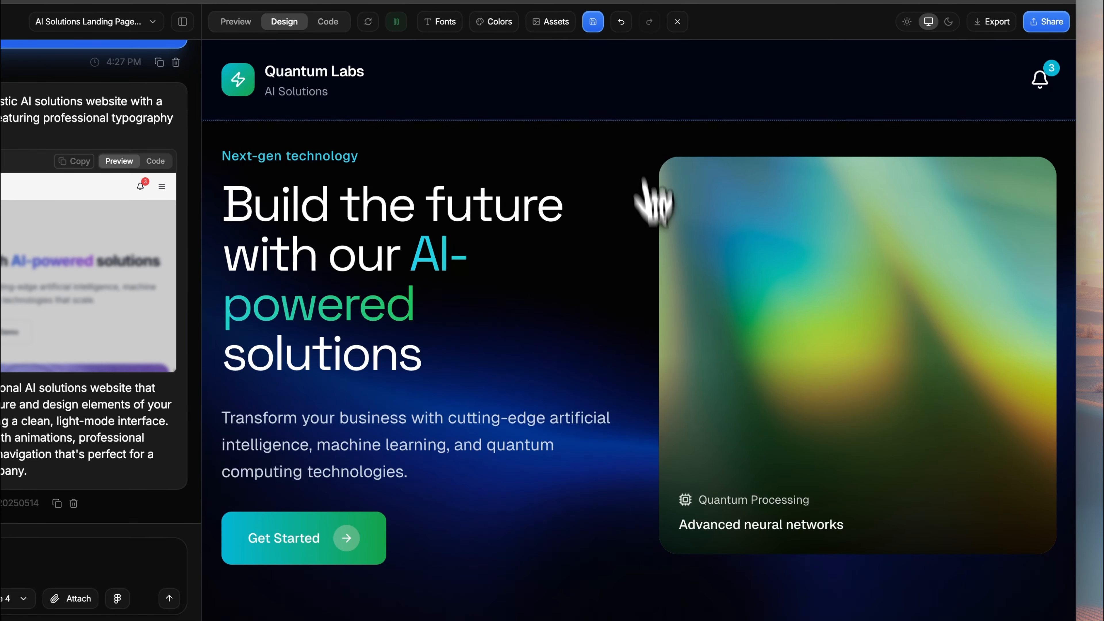
scroll(616, 118, down, 3)
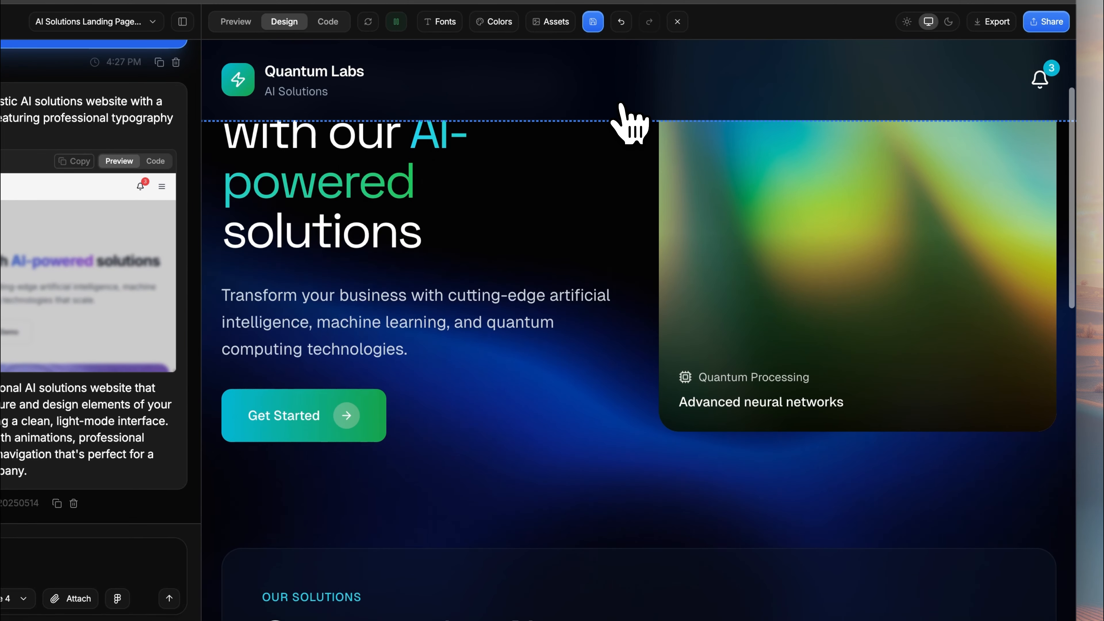
scroll(634, 317, up, 3)
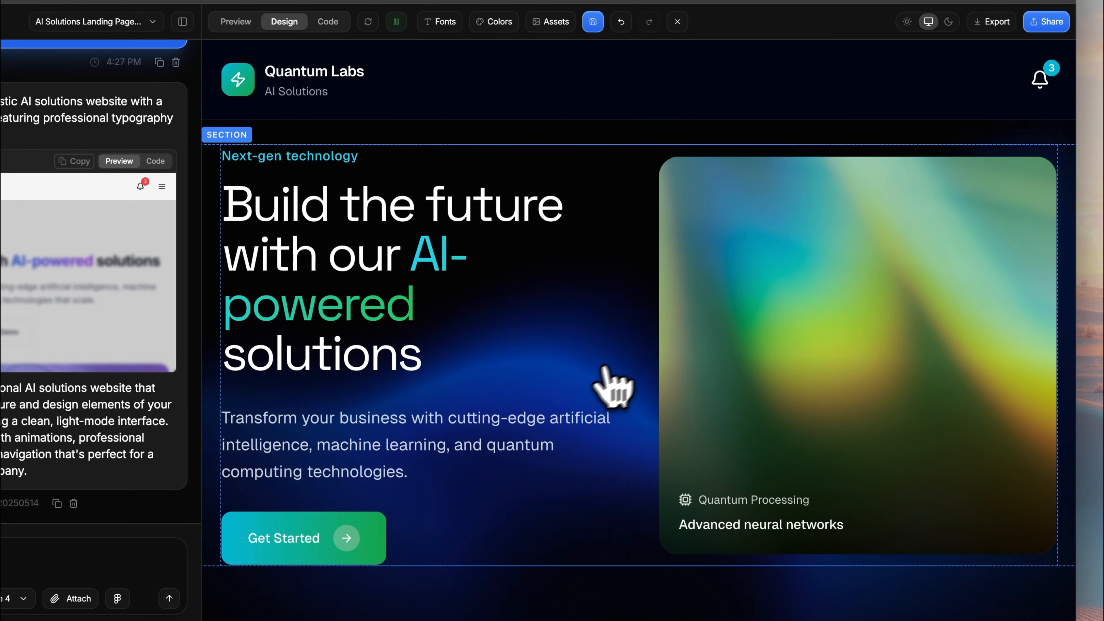
scroll(616, 421, down, 15)
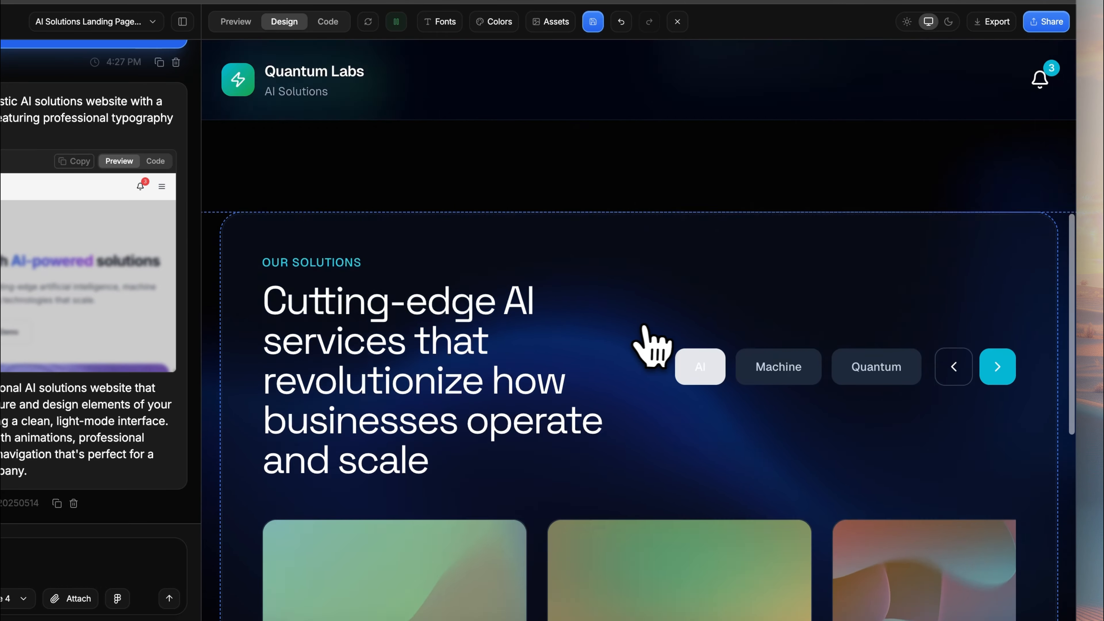
scroll(659, 343, down, 1)
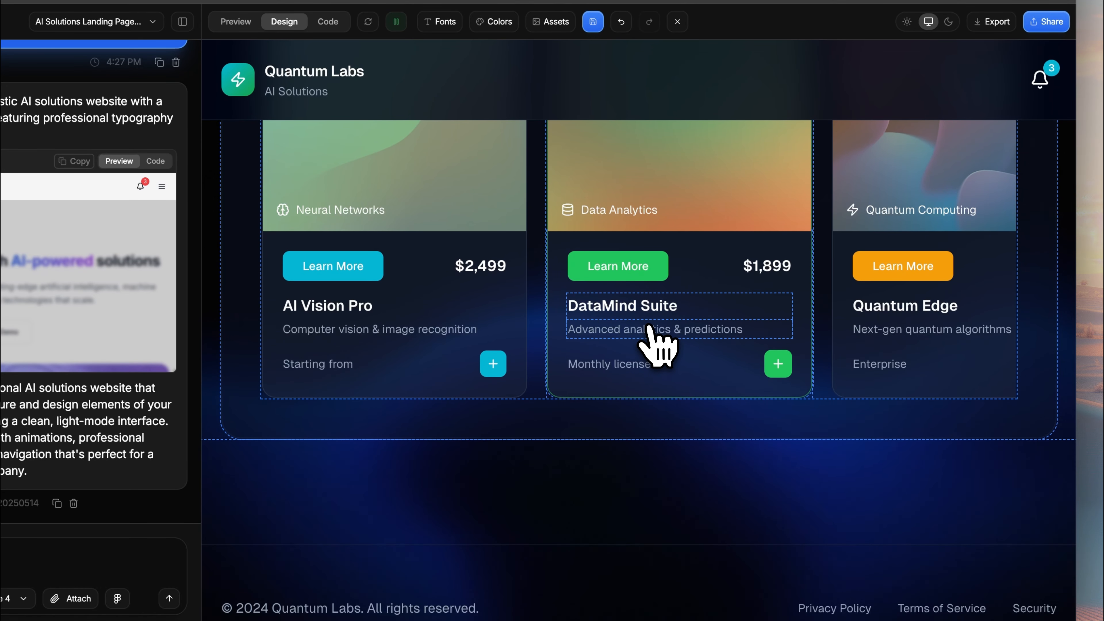
scroll(848, 519, up, 15)
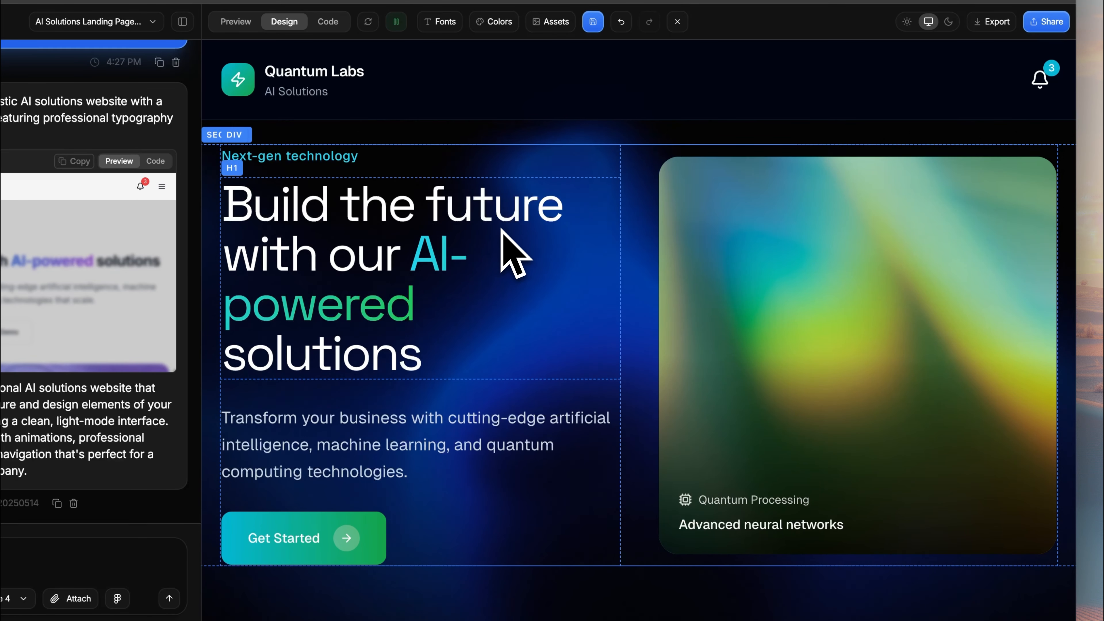
Step: Replace the page background with the Spline preset of layered orange waves with a blue upper area
click(552, 22)
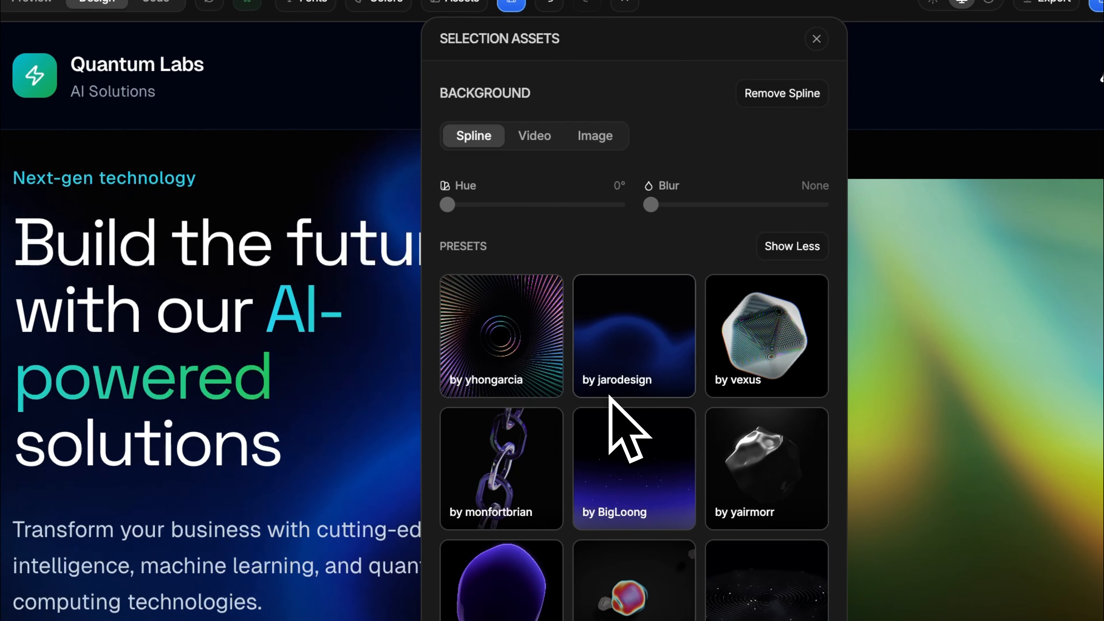
scroll(637, 426, down, 10)
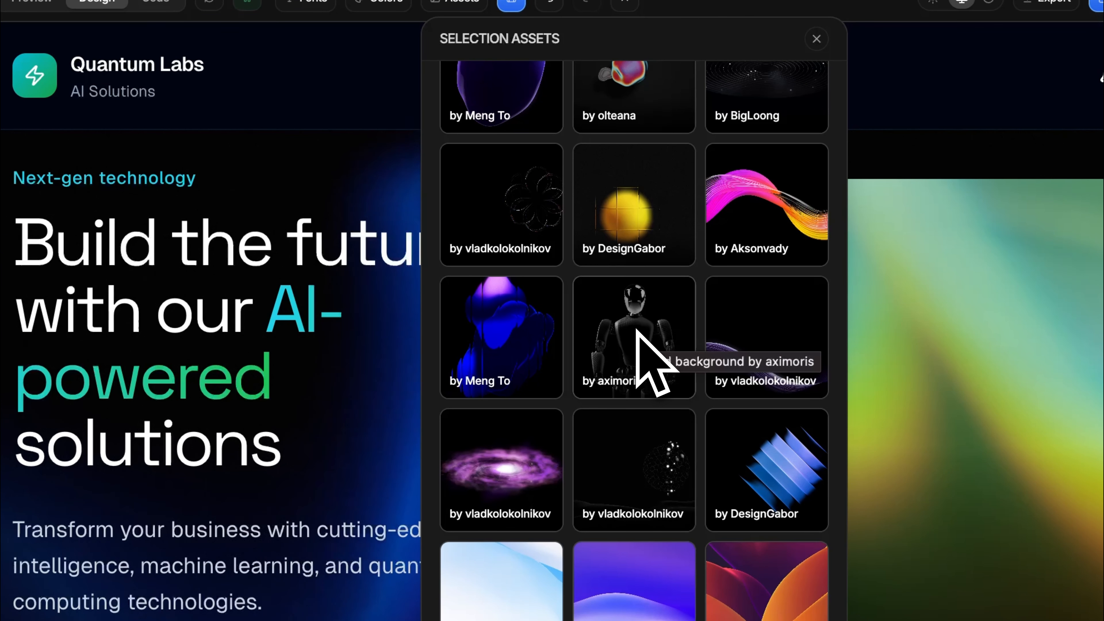
scroll(637, 330, down, 15)
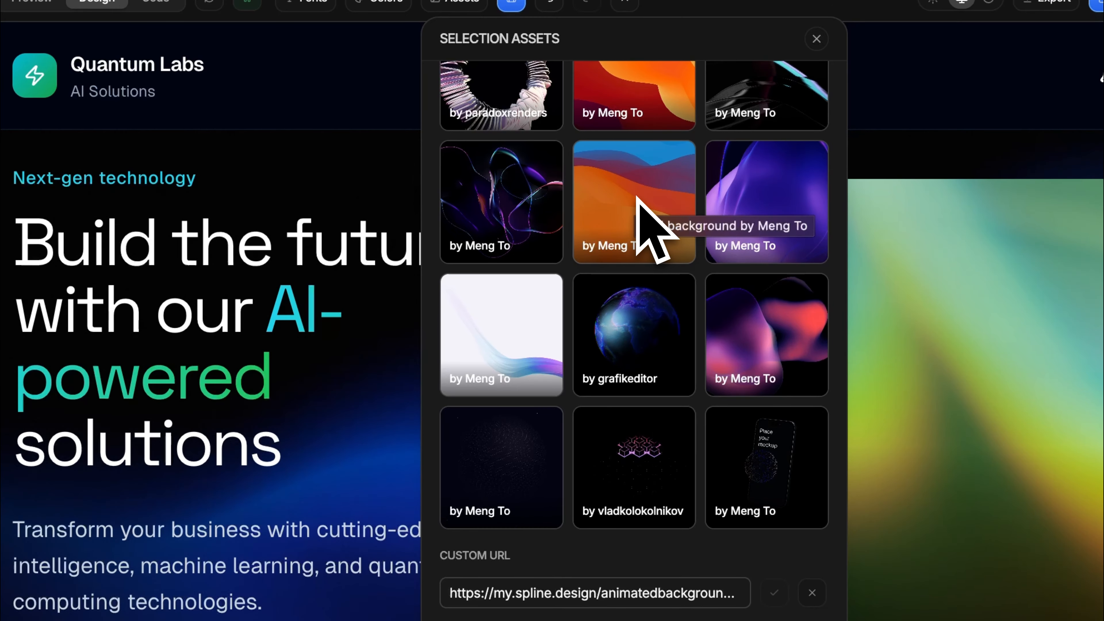
scroll(643, 230, up, 2)
click(615, 289)
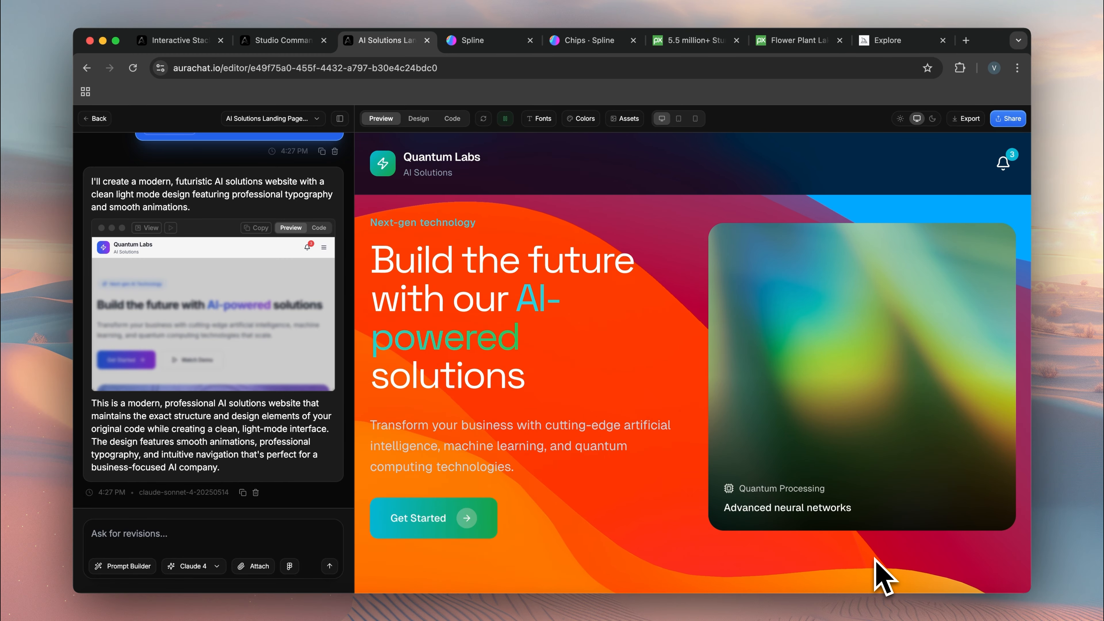
Step: Replace the page background with the Spline preset of flowing pink, orange and yellow ribbons and check it down to the solutions section
click(624, 118)
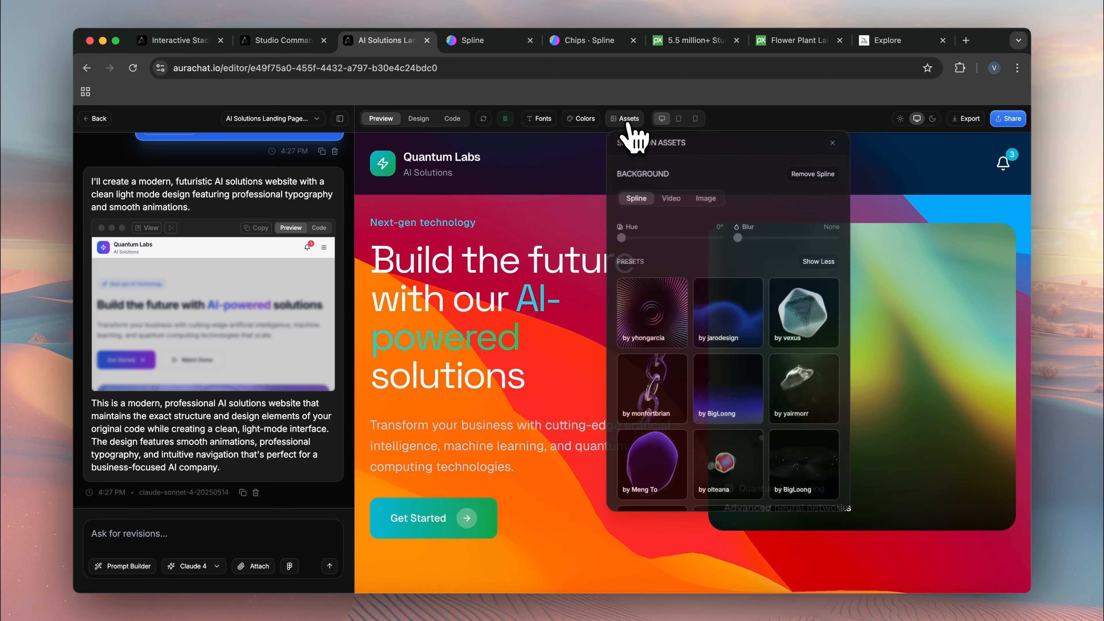
scroll(761, 343, down, 3)
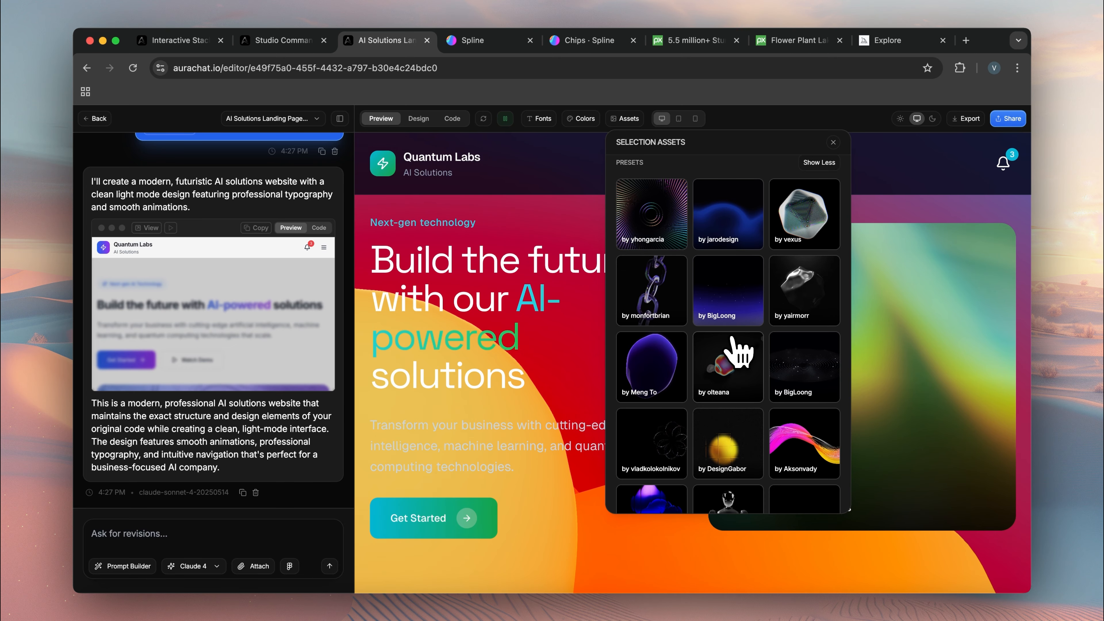
scroll(741, 352, down, 4)
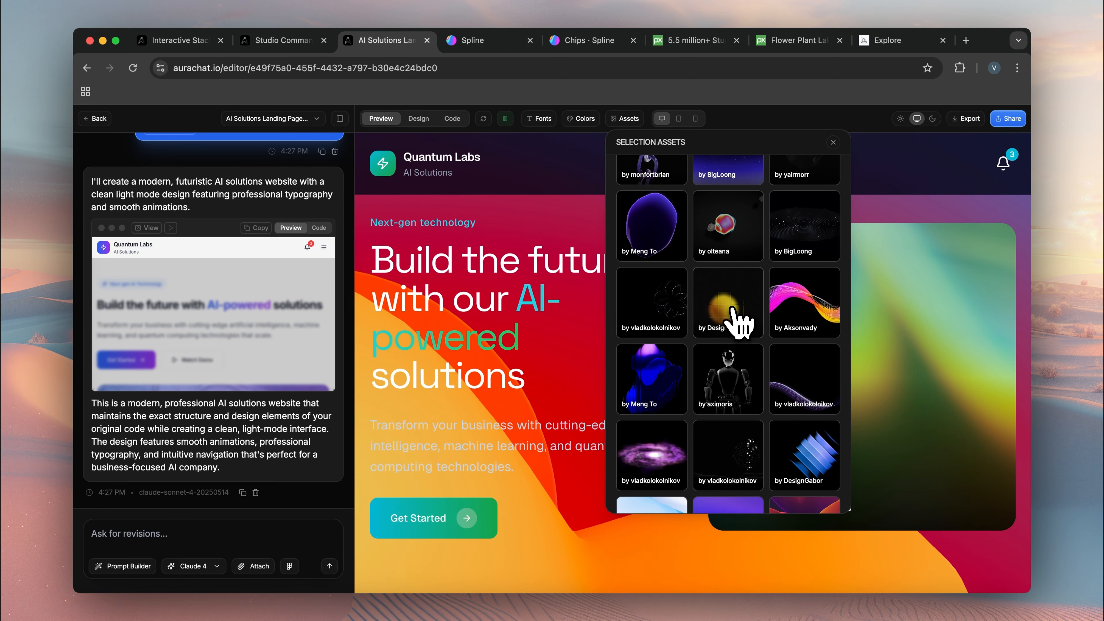
click(739, 320)
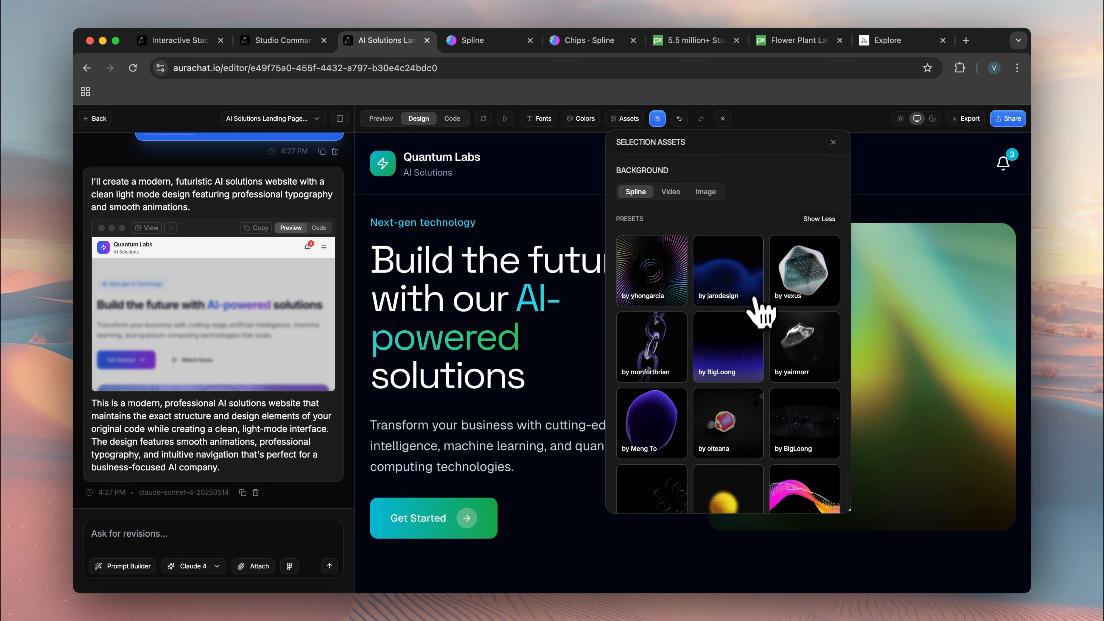
scroll(763, 357, down, 3)
click(802, 377)
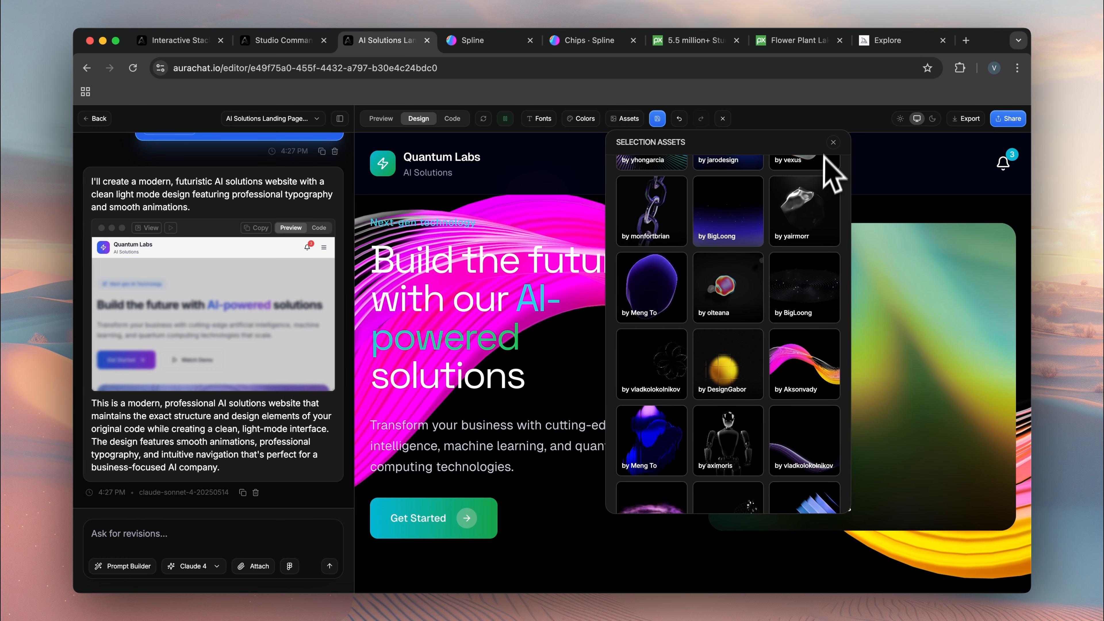
scroll(804, 283, up, 4)
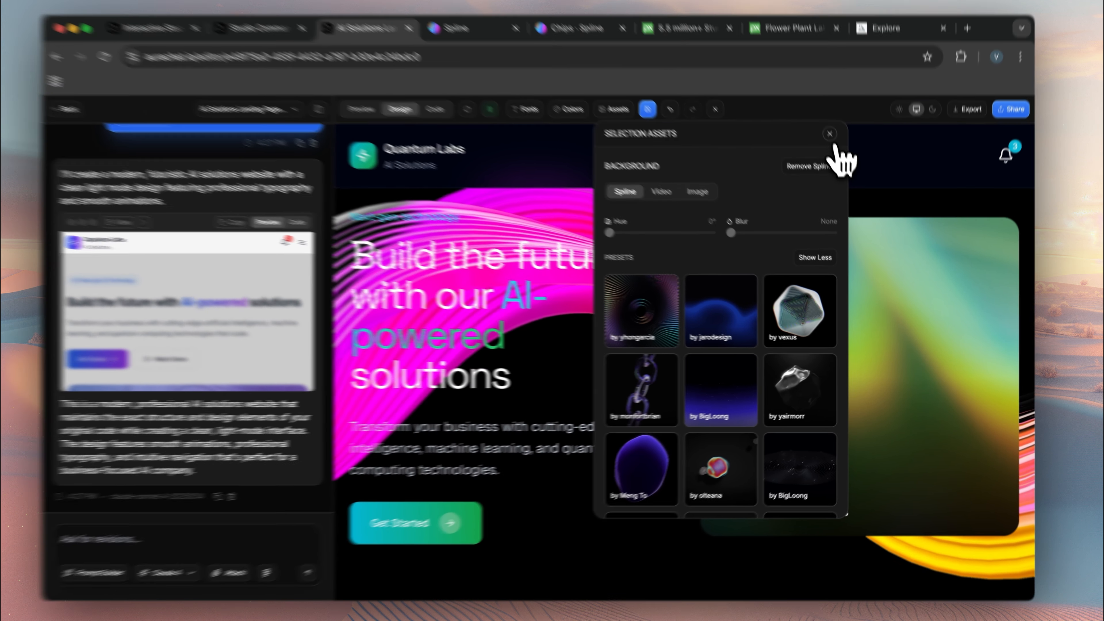
click(833, 142)
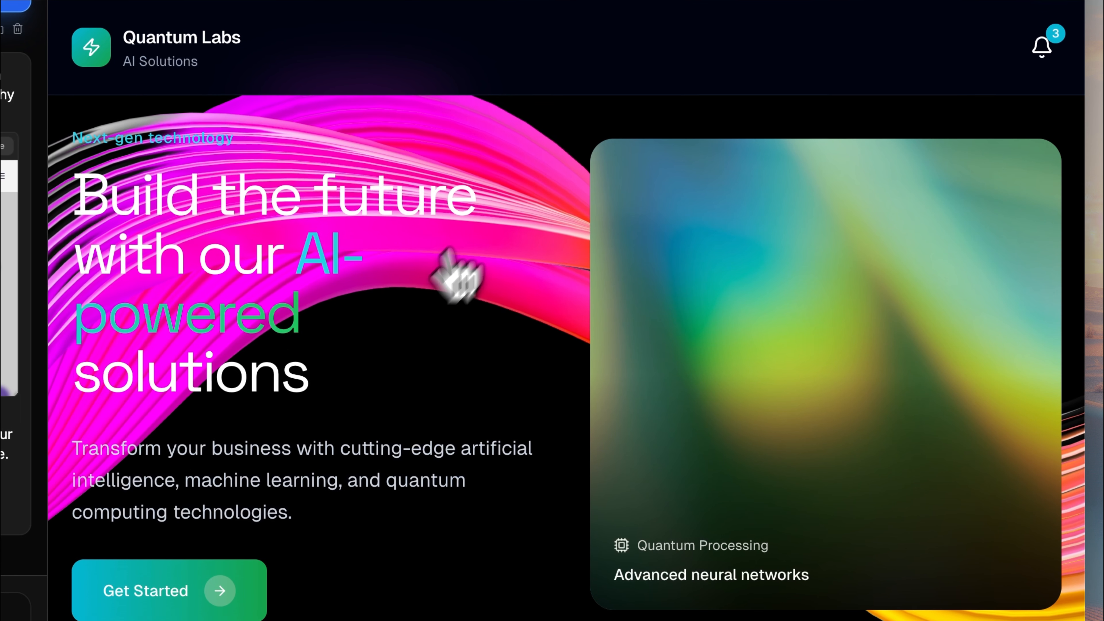
scroll(438, 338, down, 8)
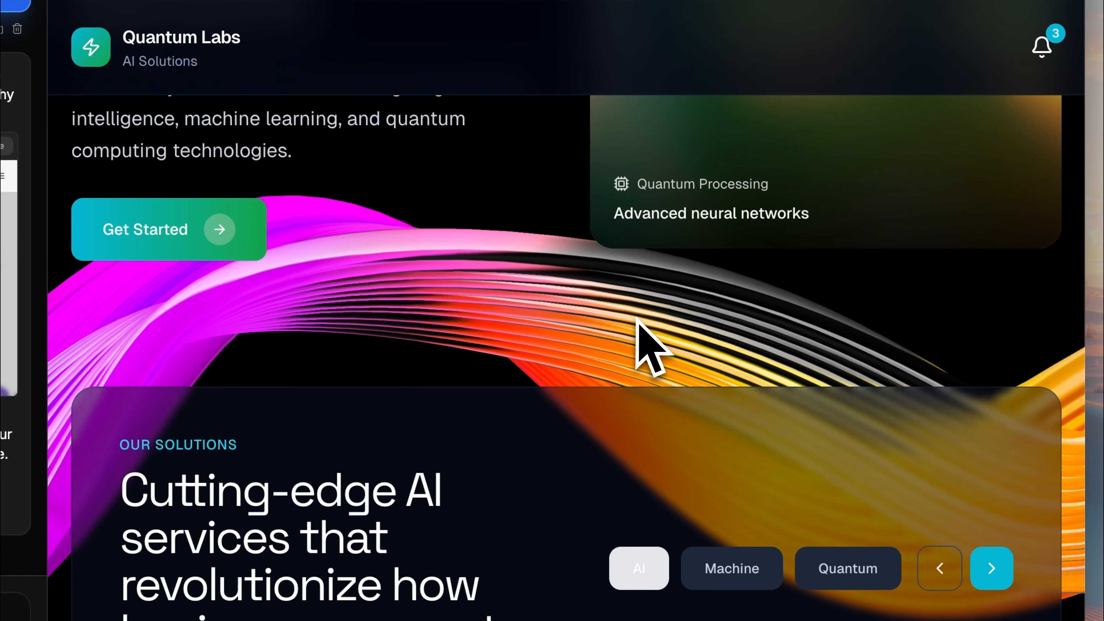
Step: Open the background asset settings with the Spline presets for the page
click(431, 18)
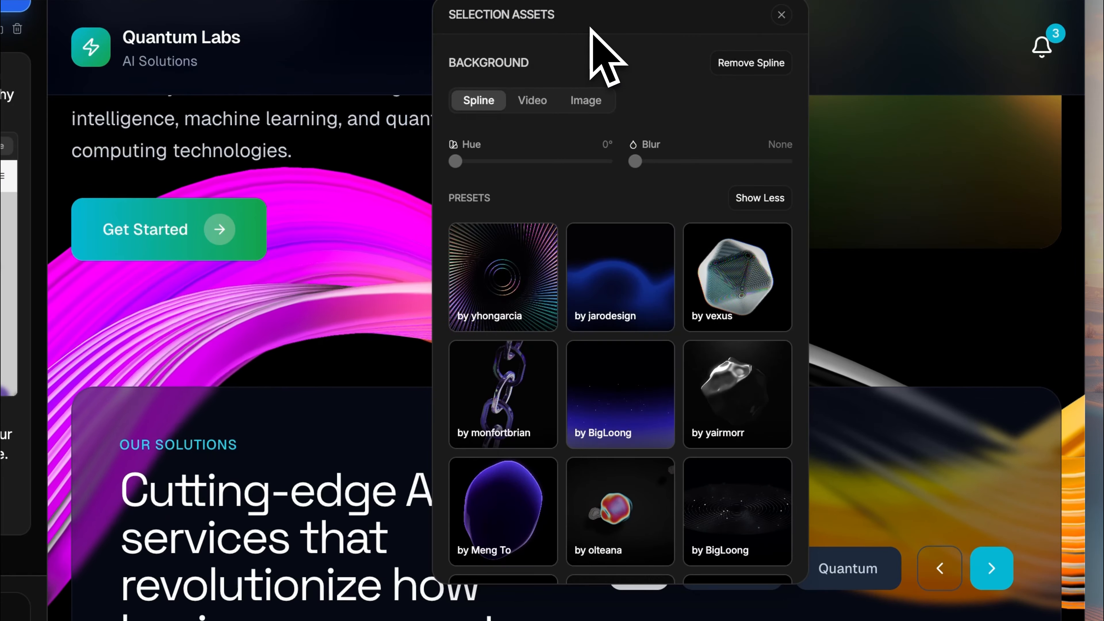